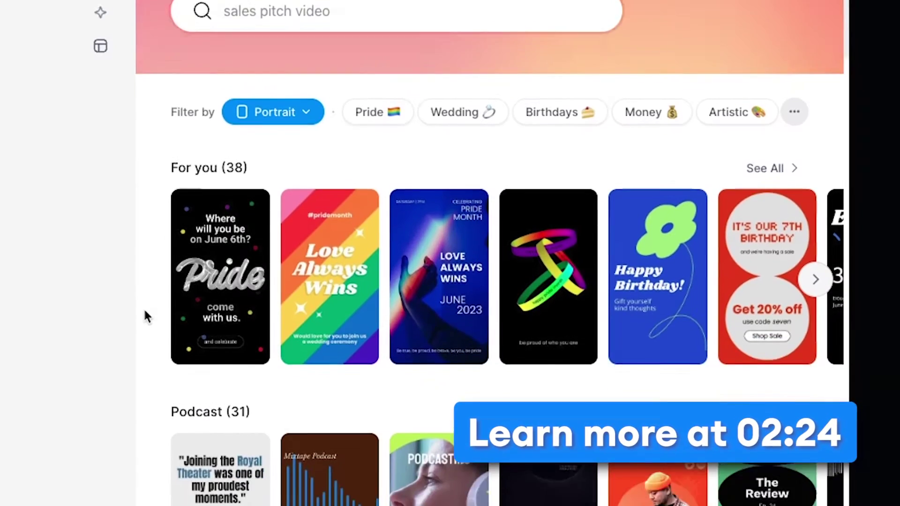
- Scroll down through VEED's template gallery
scroll(144, 315, "down", 2)
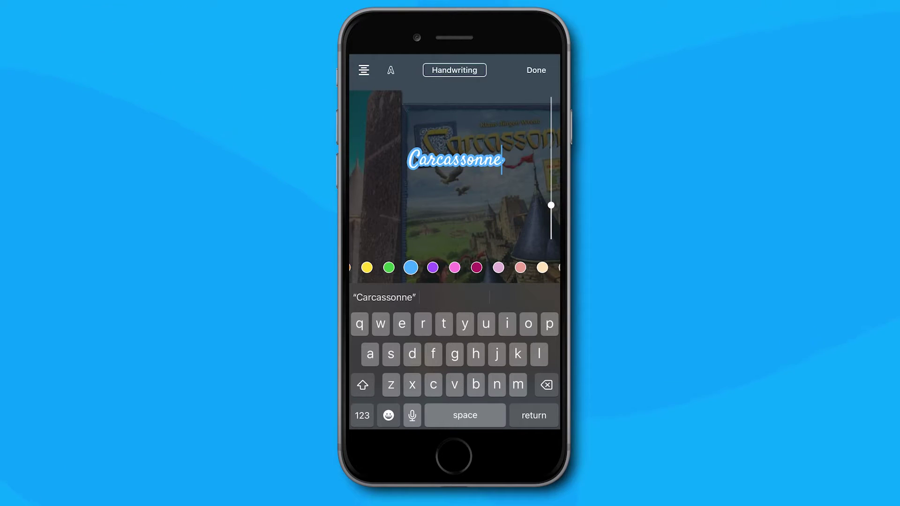
- Switch the Carcassonne title to the Fun style and shorten its on-screen duration in the timeline
left_click(454, 69)
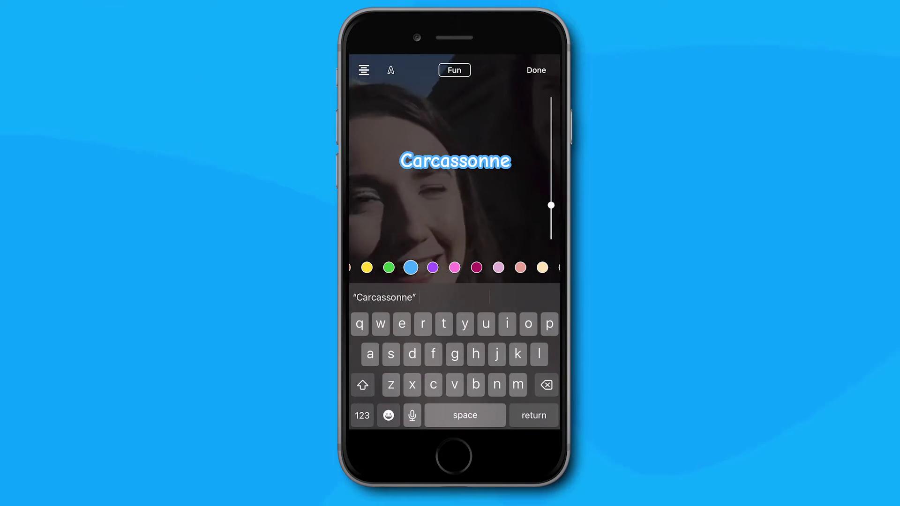
left_click(536, 70)
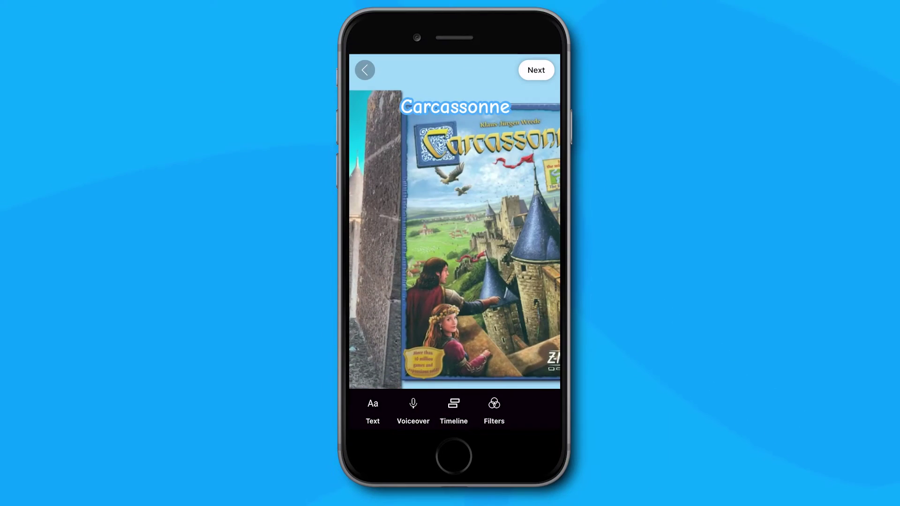
left_click(497, 375)
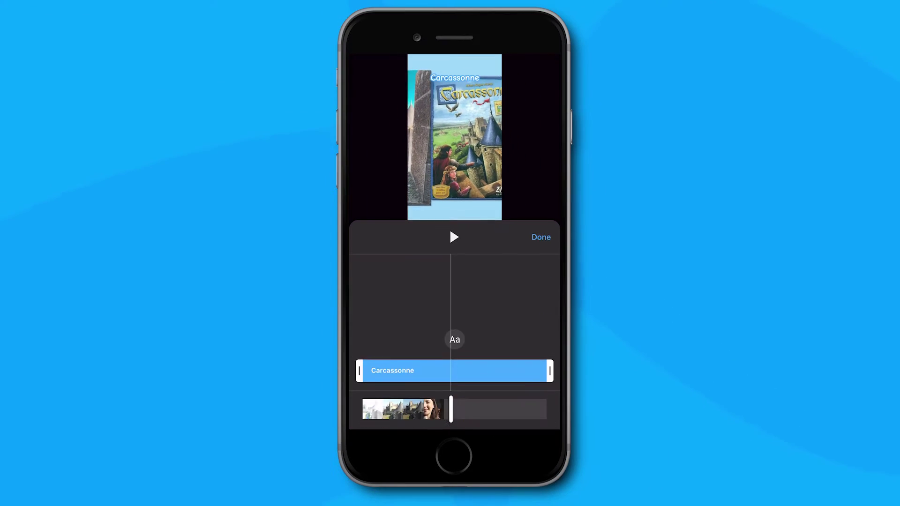
left_click_drag(550, 373, 418, 373)
left_click(541, 240)
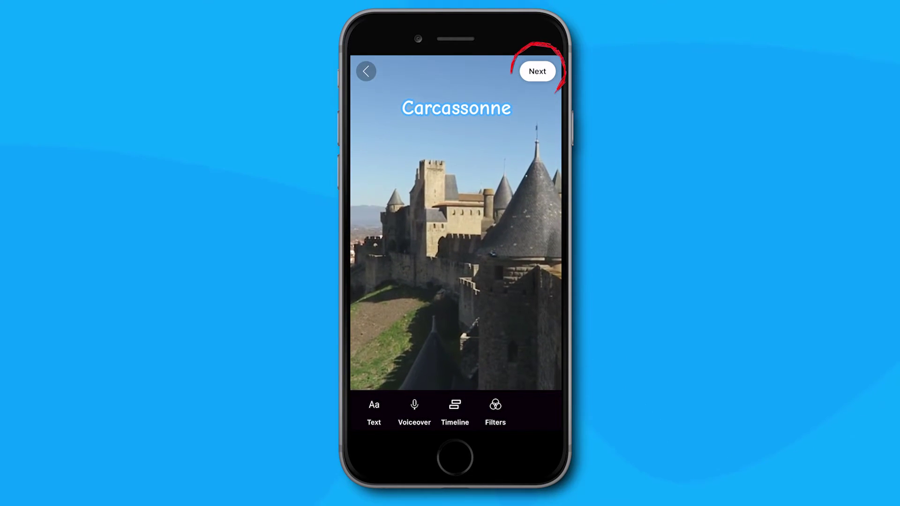
left_click(536, 70)
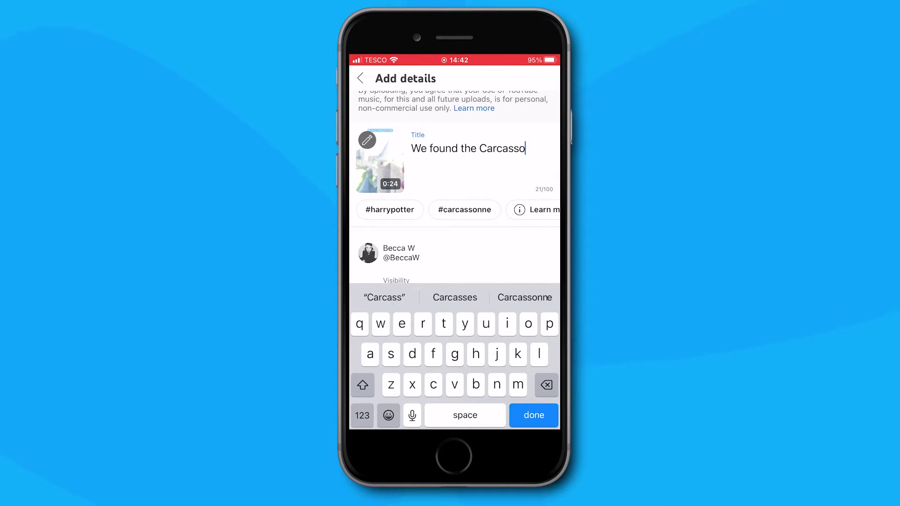
- Tag the Short #carcassonne and open its Visibility options
left_click(465, 210)
scroll(455, 188, "down", 3)
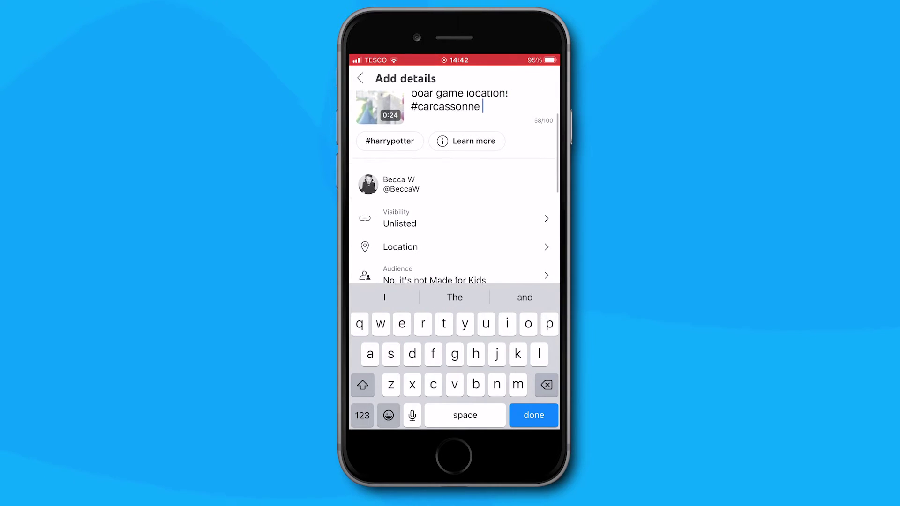
left_click(422, 183)
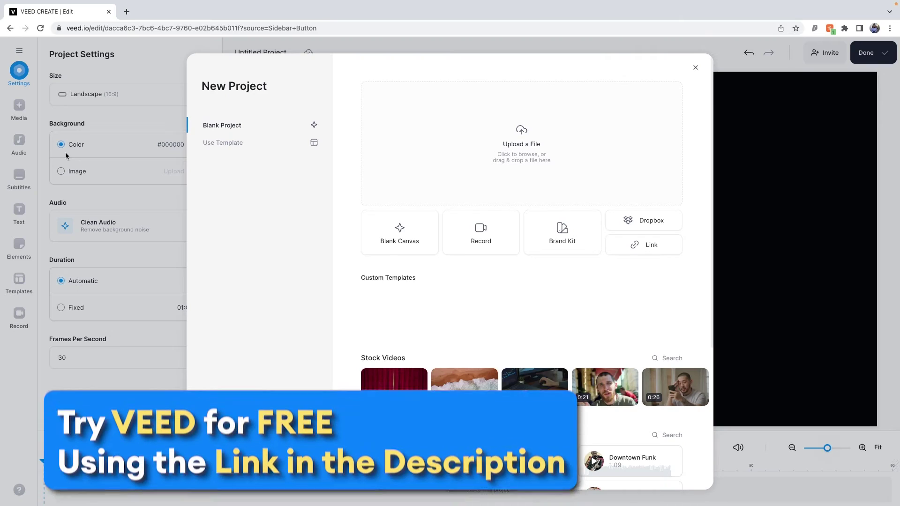
left_click(225, 144)
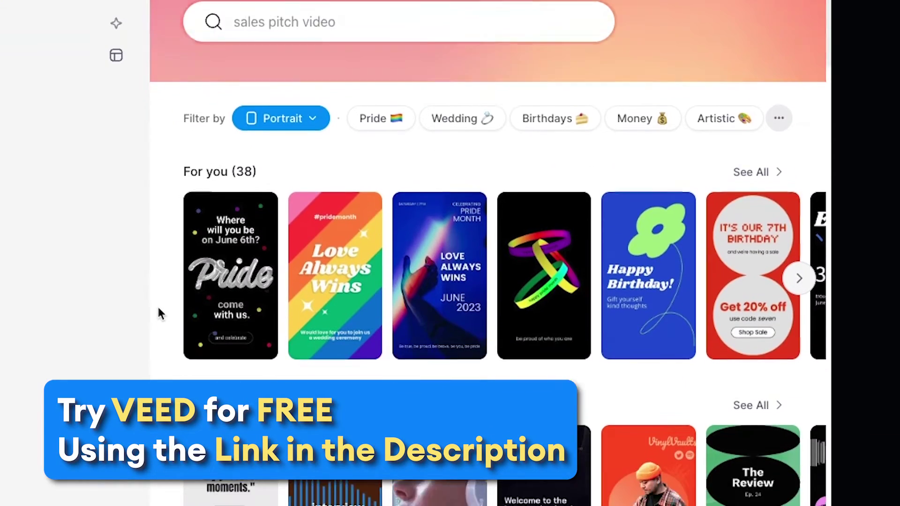
- Start a new project by uploading 24hrs in Carcassonne.mp4
scroll(160, 312, "down", 5)
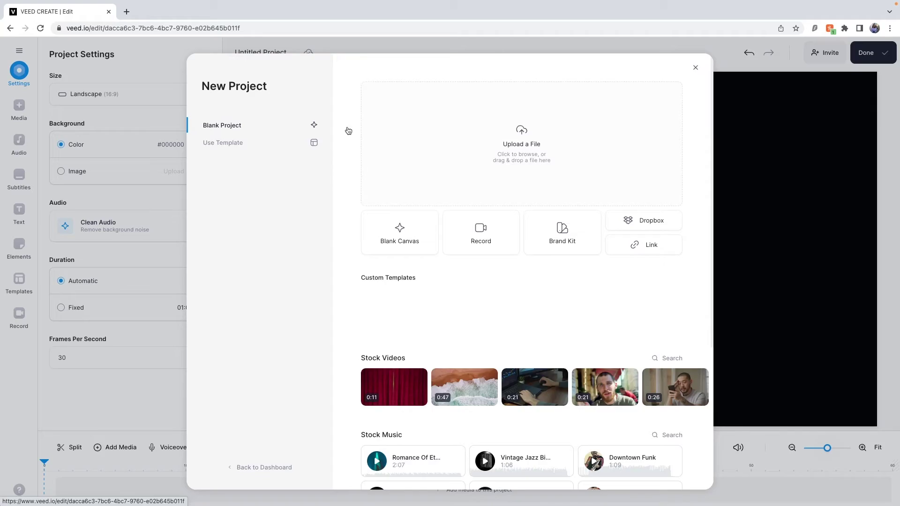
left_click(443, 158)
double_click(368, 180)
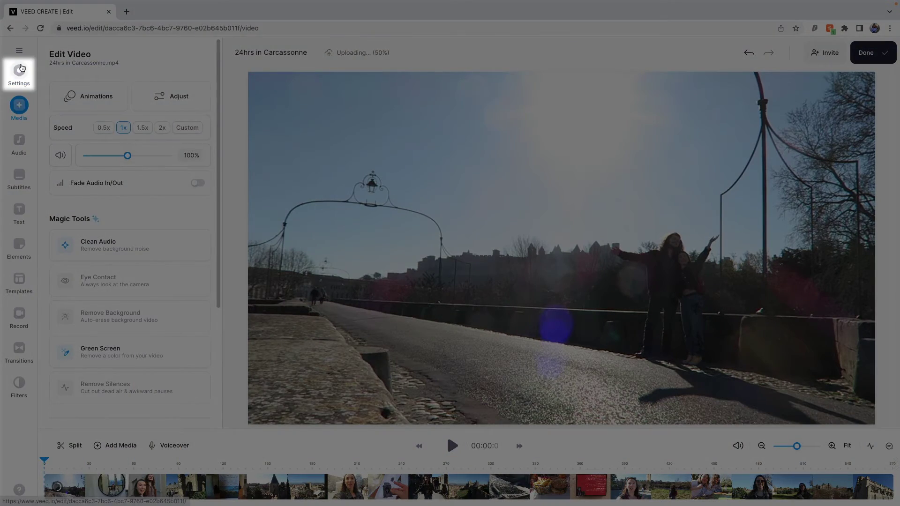
- Set the project canvas size to YouTube Short (9:16)
left_click(21, 68)
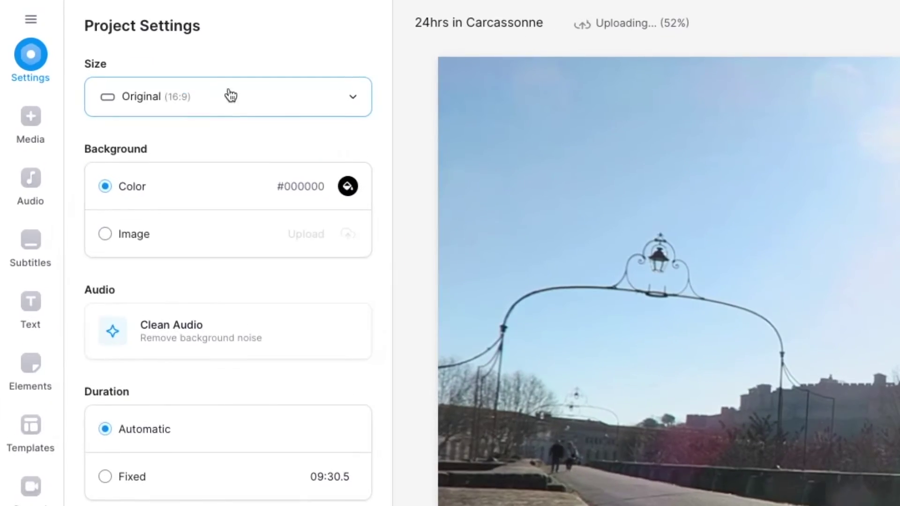
left_click(136, 91)
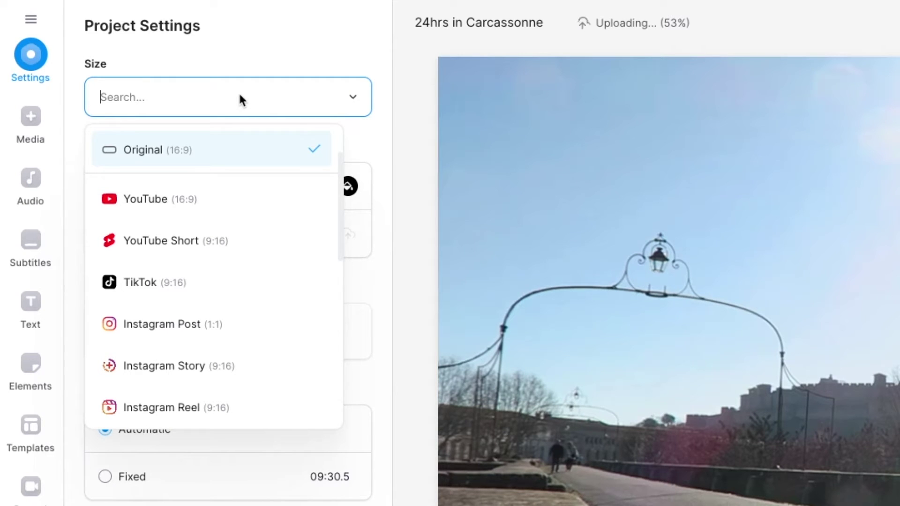
left_click(242, 251)
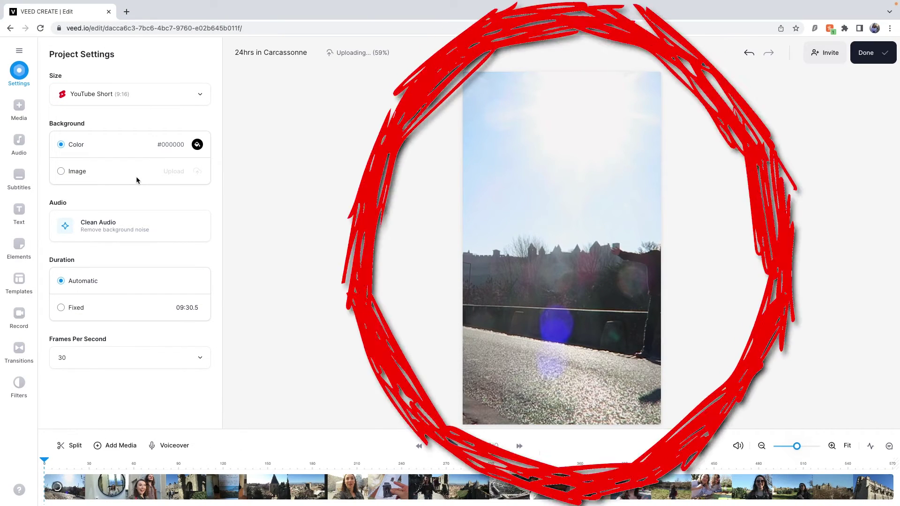
- Resize the landscape clip to fit the 9:16 frame width and nudge it slightly higher
left_click_drag(582, 259, 485, 265)
left_click_drag(561, 249, 814, 248)
left_click_drag(620, 250, 439, 247)
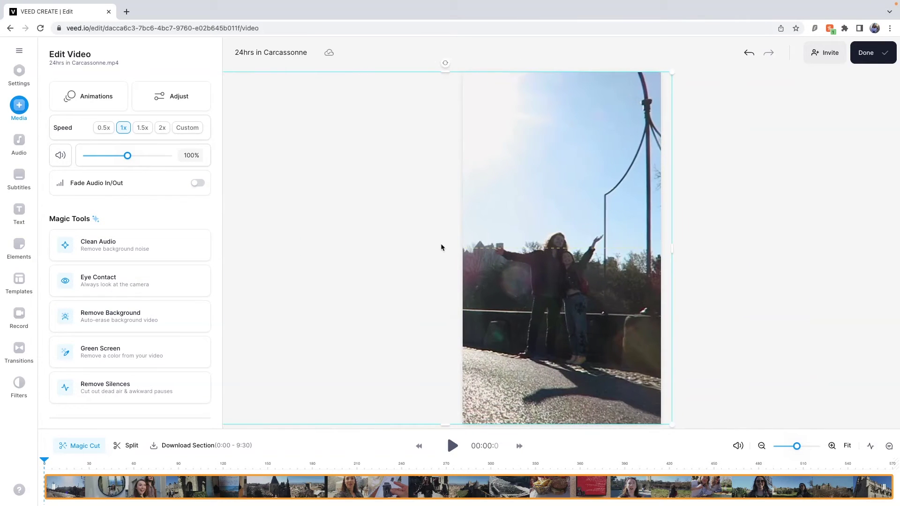
left_click_drag(671, 72, 653, 206)
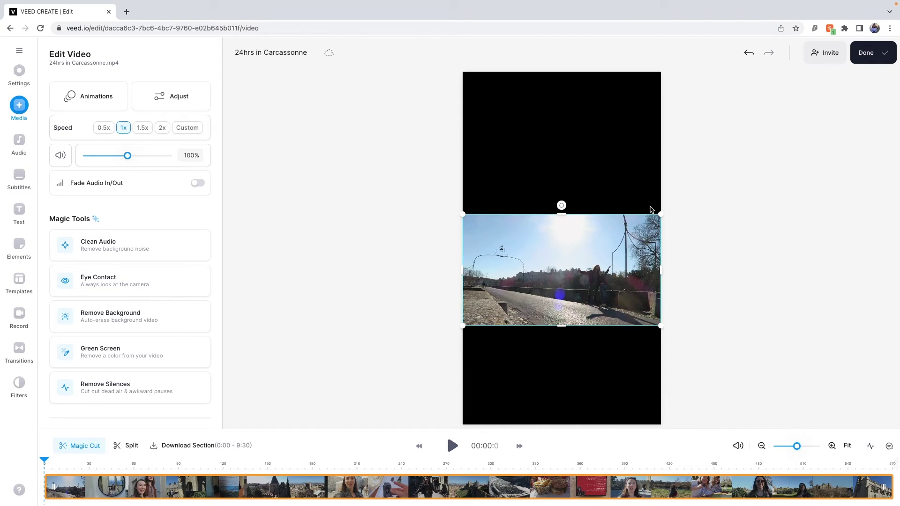
left_click_drag(633, 247, 633, 220)
left_click(19, 210)
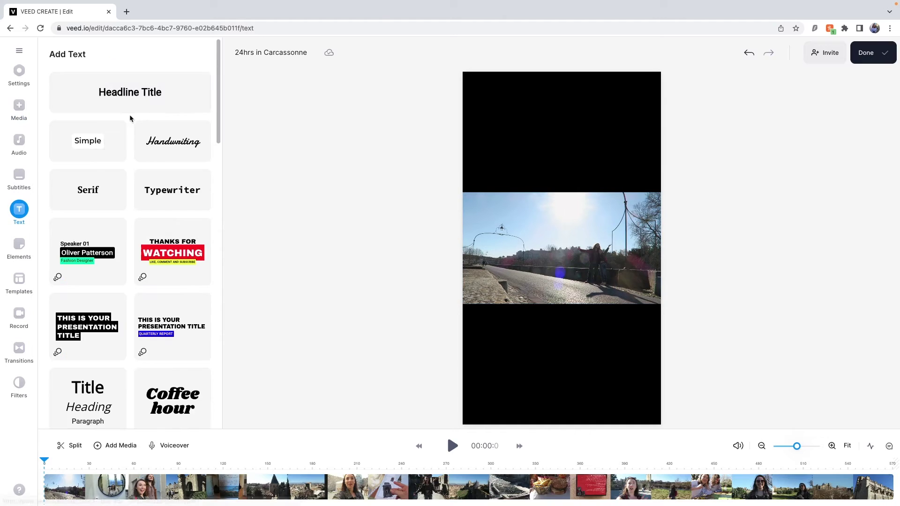
- Add a text box reading '24' to the video and deselect it
left_click(86, 141)
type("24")
left_click(450, 418)
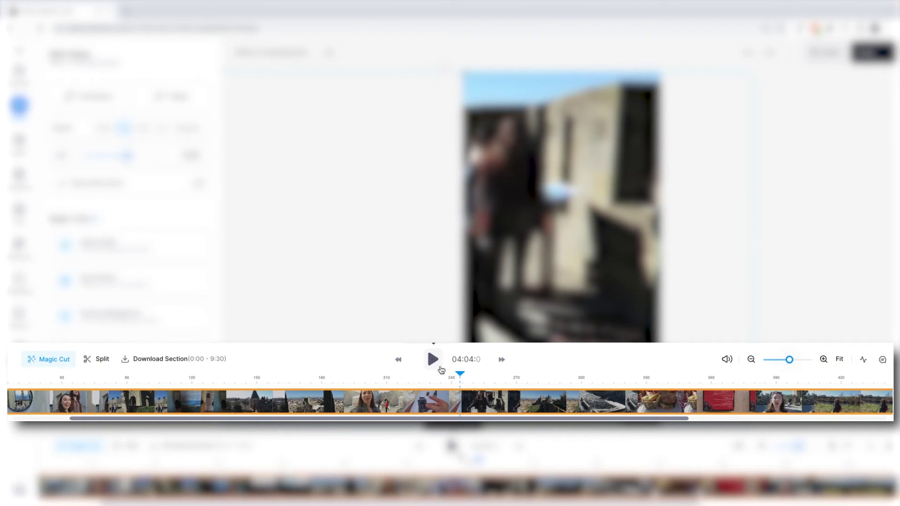
- Split the footage at 04:03 into separate clips
left_click(433, 361)
left_click(459, 403)
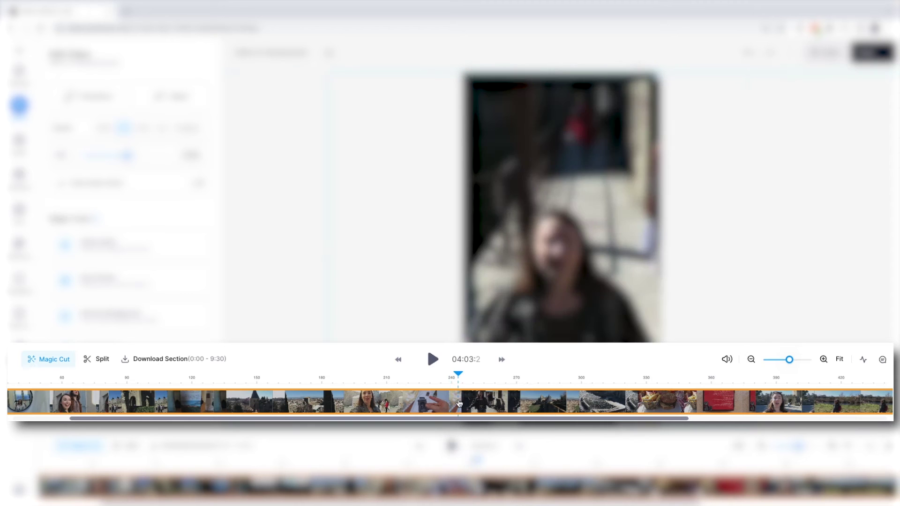
key("s")
left_click(468, 398)
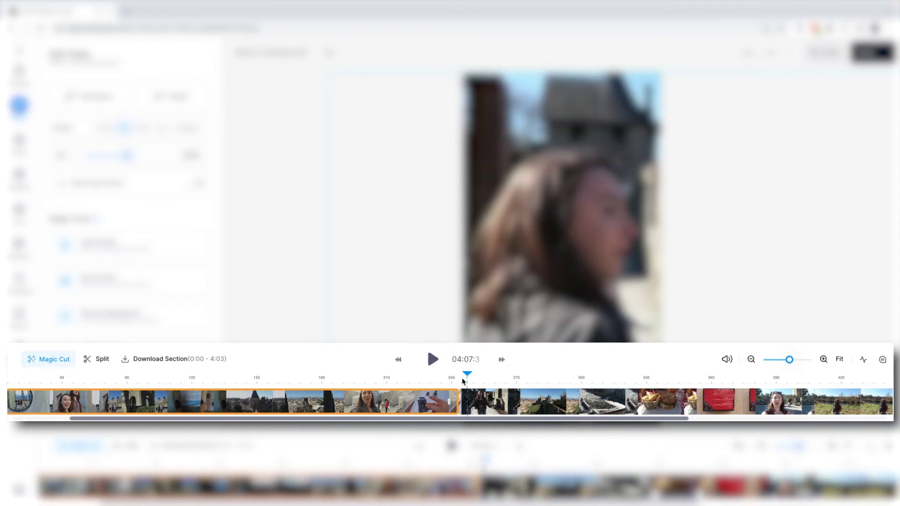
left_click(470, 397)
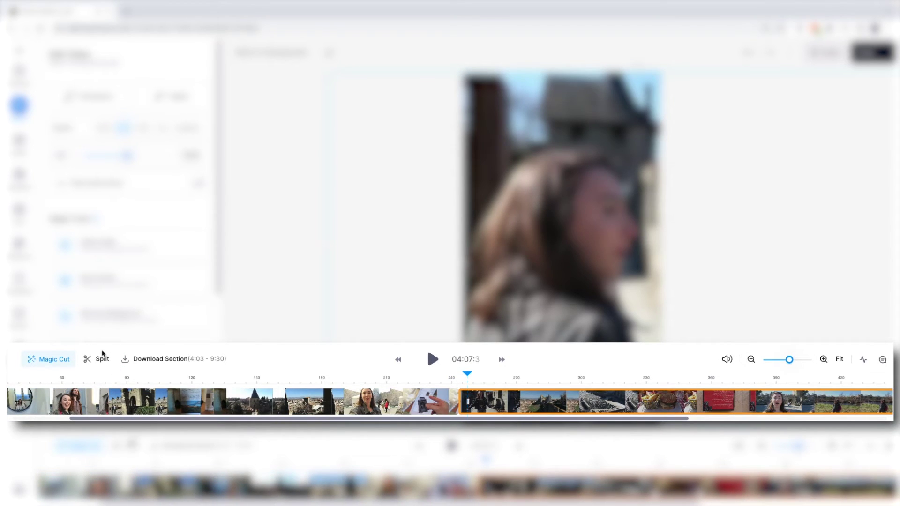
left_click(102, 355)
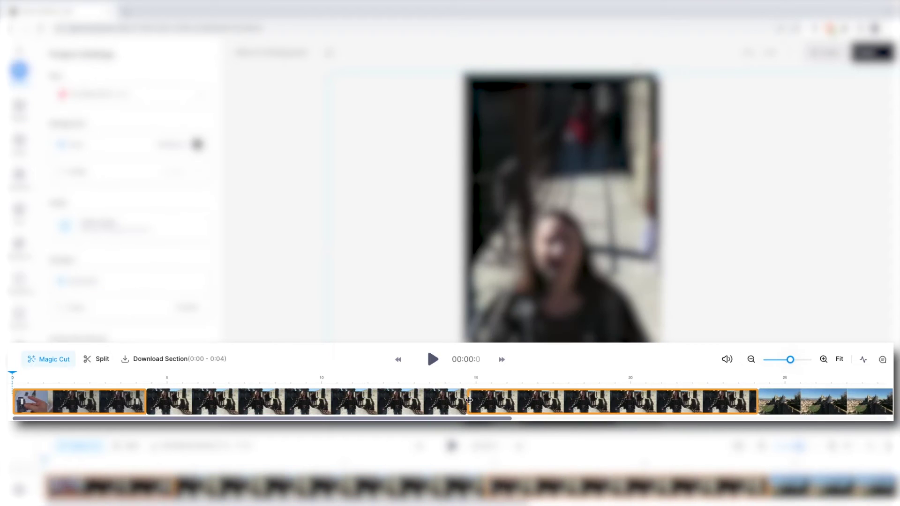
- Delete the empty gap between the clips so they join, then play back the edit
left_click(327, 407, "shift")
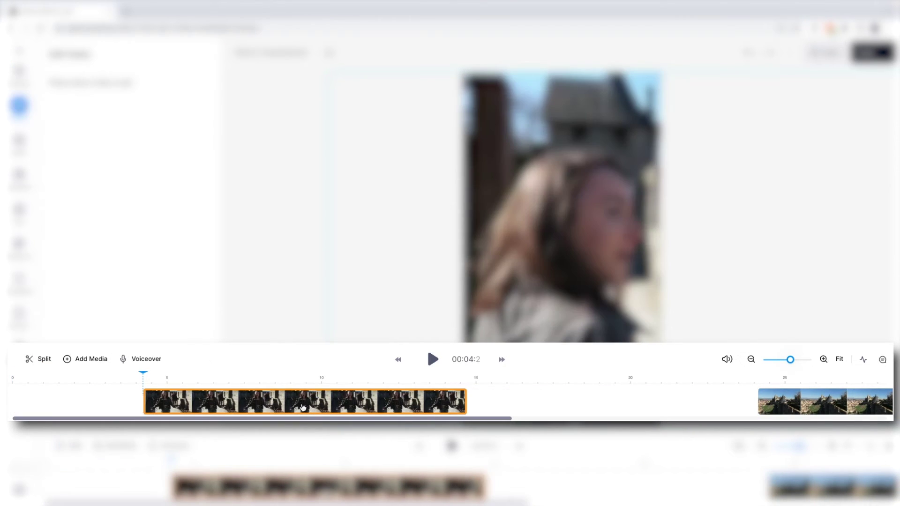
left_click(510, 395)
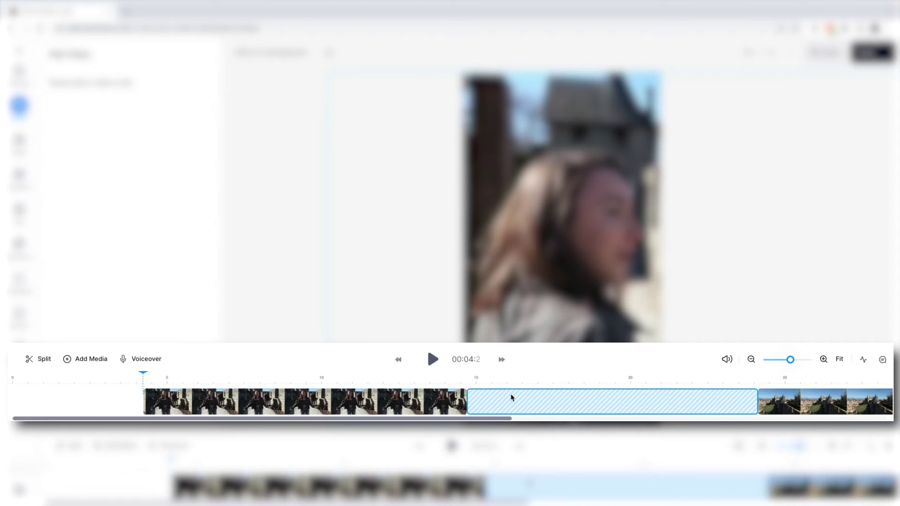
key("Delete")
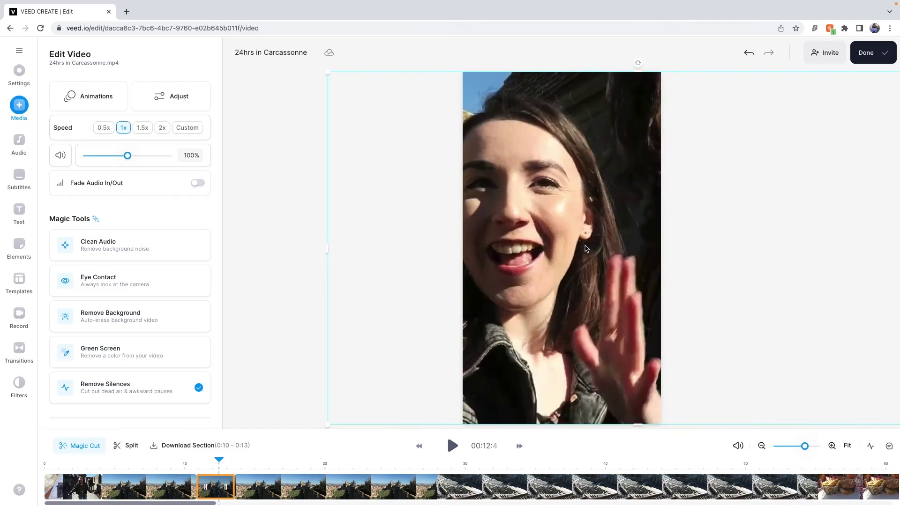
left_click(451, 448)
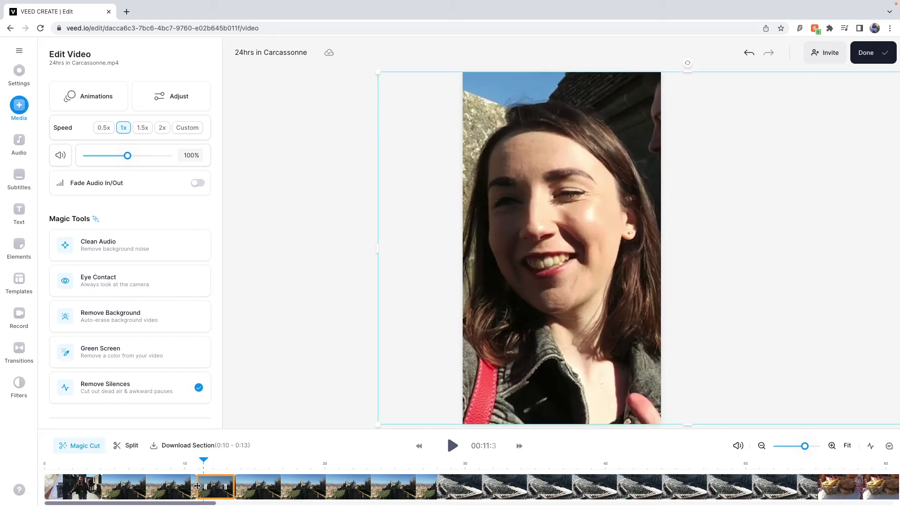
- Split the Carcassonne image clip at about 00:19 and replay from there
left_click(482, 182)
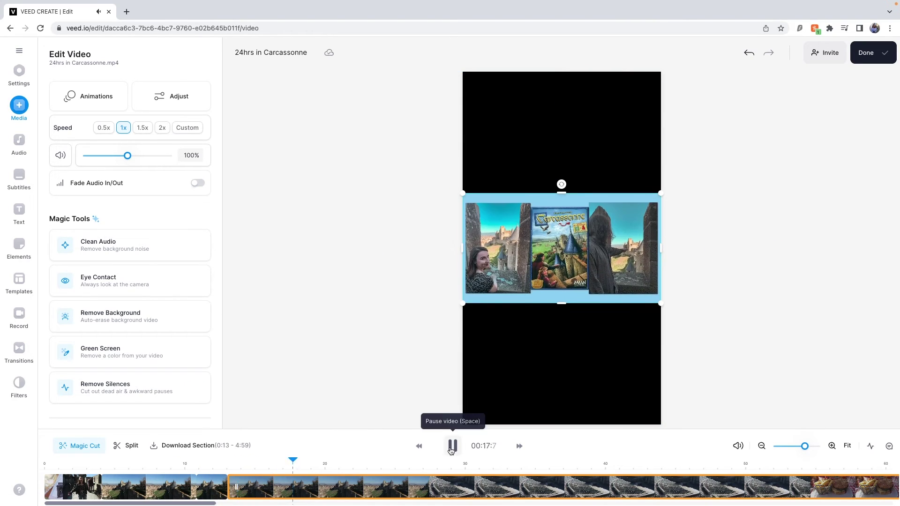
left_click(451, 447)
key("s")
left_click(318, 462)
left_click(452, 446)
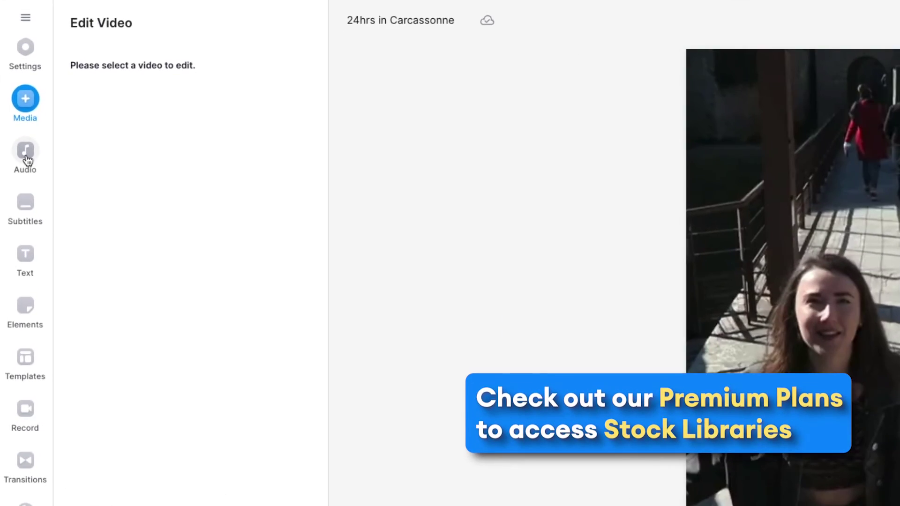
- Search stock music for 'medieval' and add Renaissance Revelry as background music
left_click(19, 141)
mouse_move(199, 247)
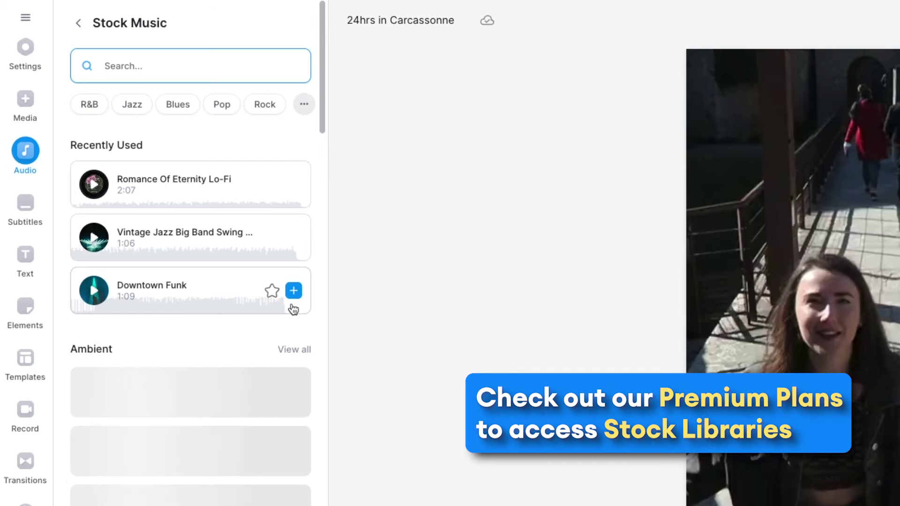
scroll(253, 330, "down", 5)
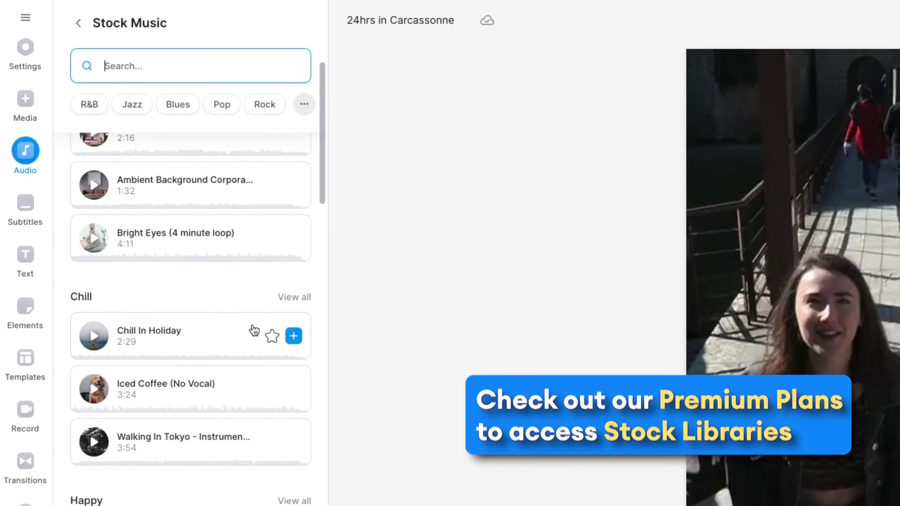
left_click(206, 70)
type("medieval")
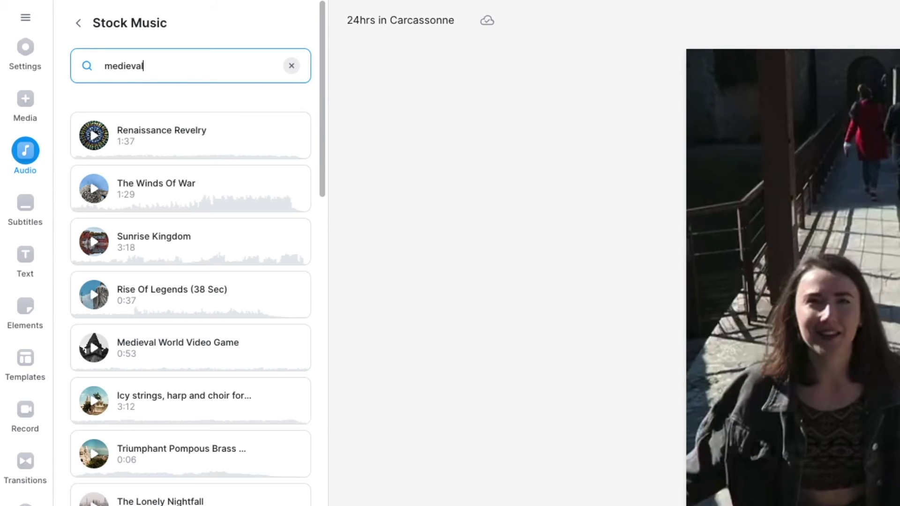
left_click(148, 121)
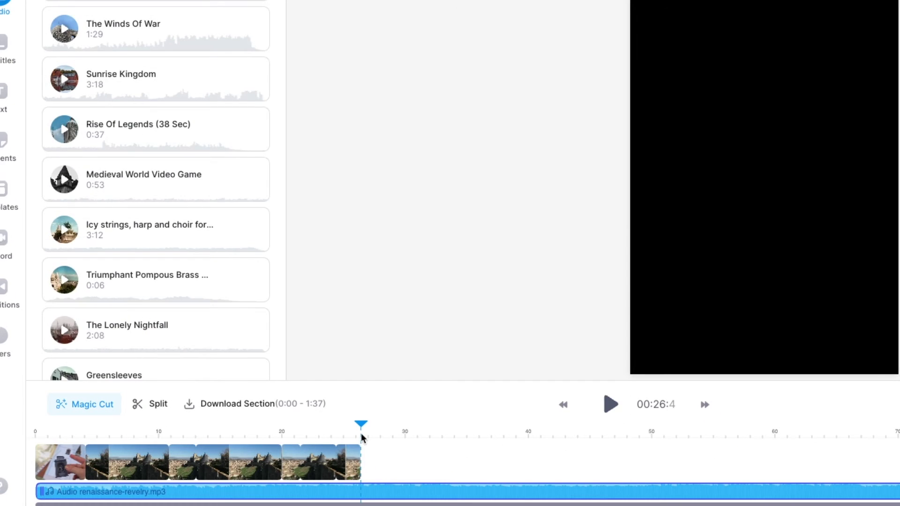
left_click(363, 496)
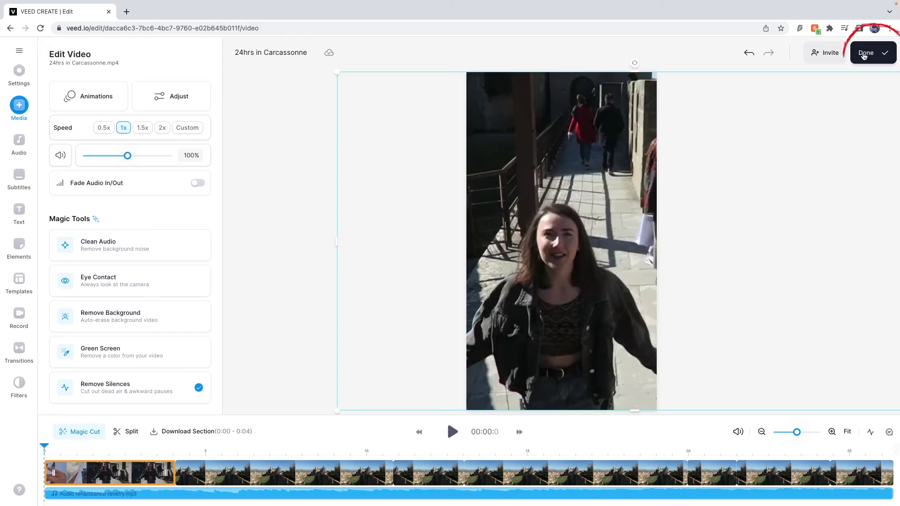
- Export the 26-second video and download it as an MP4
left_click(864, 54)
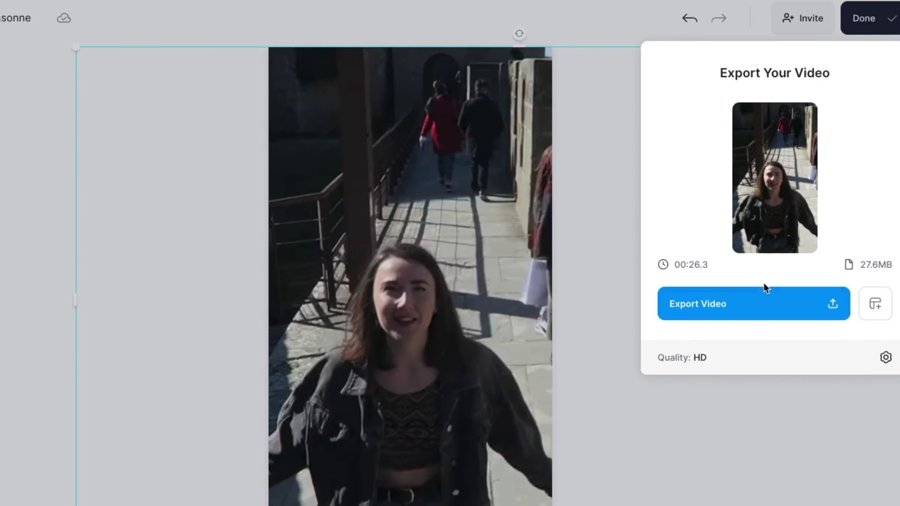
left_click(763, 300)
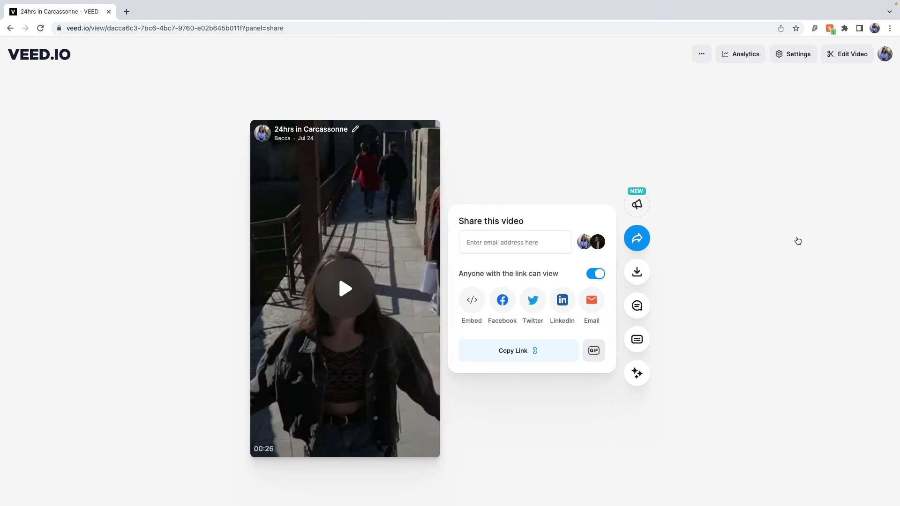
left_click(636, 273)
left_click(482, 299)
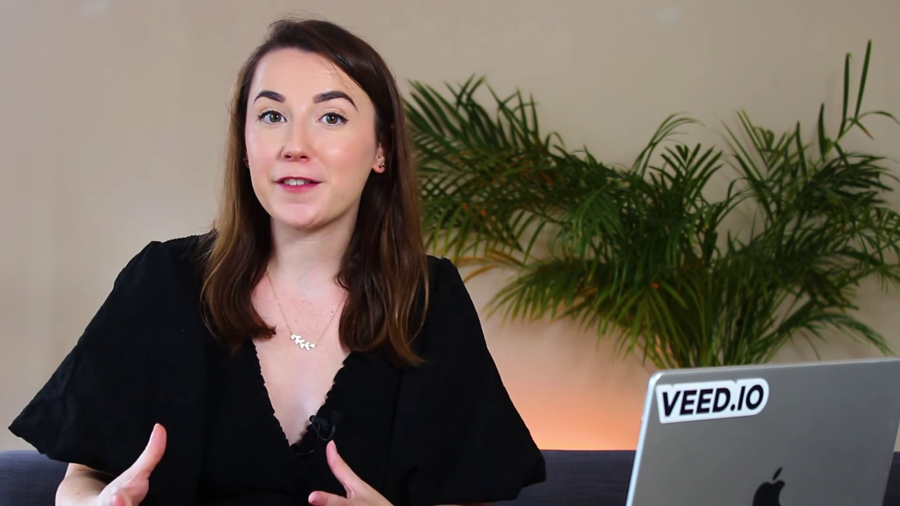